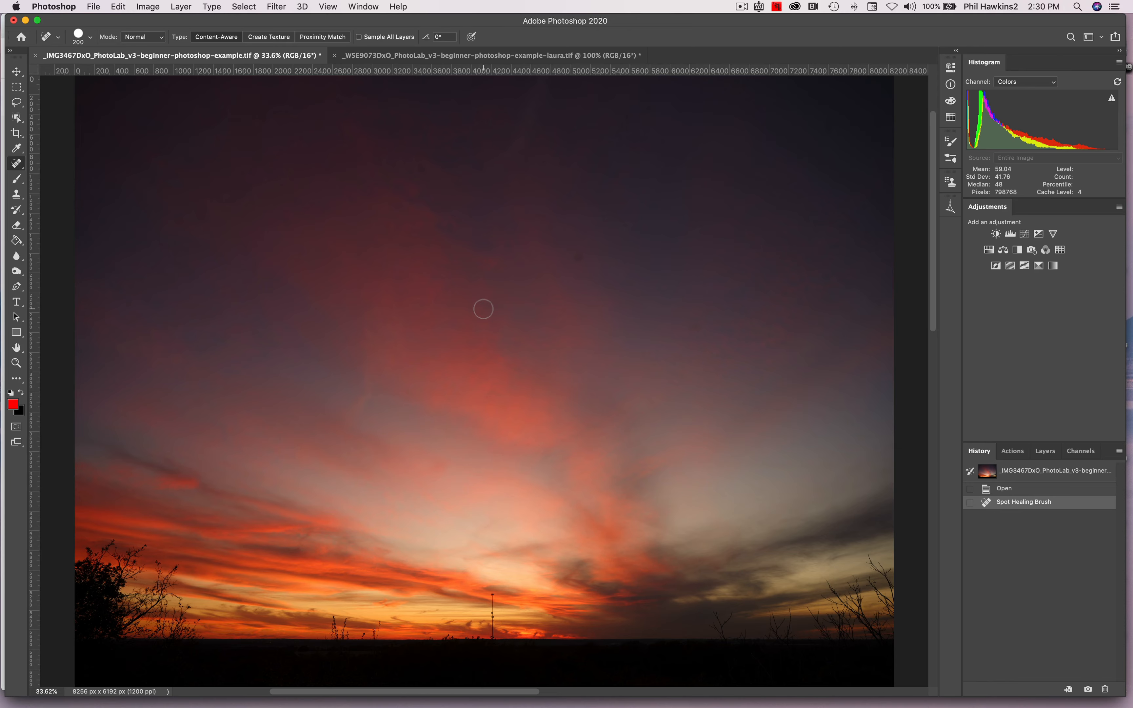
{"action": "key", "text": "bracketright"}
{"action": "key", "text": "bracketright"}
{"action": "key", "text": "bracketright"}
{"action": "key", "text": "bracketright"}
{"action": "key", "text": "bracketleft"}
{"action": "key", "text": "bracketleft"}
{"action": "key", "text": "bracketleft"}
{"action": "key", "text": "bracketleft"}
View the sunset photo at 100% and heal the dark dust spot in the upper-right sky with a 150 px Spot Healing Brush.
{"action": "key", "text": "super+1"}
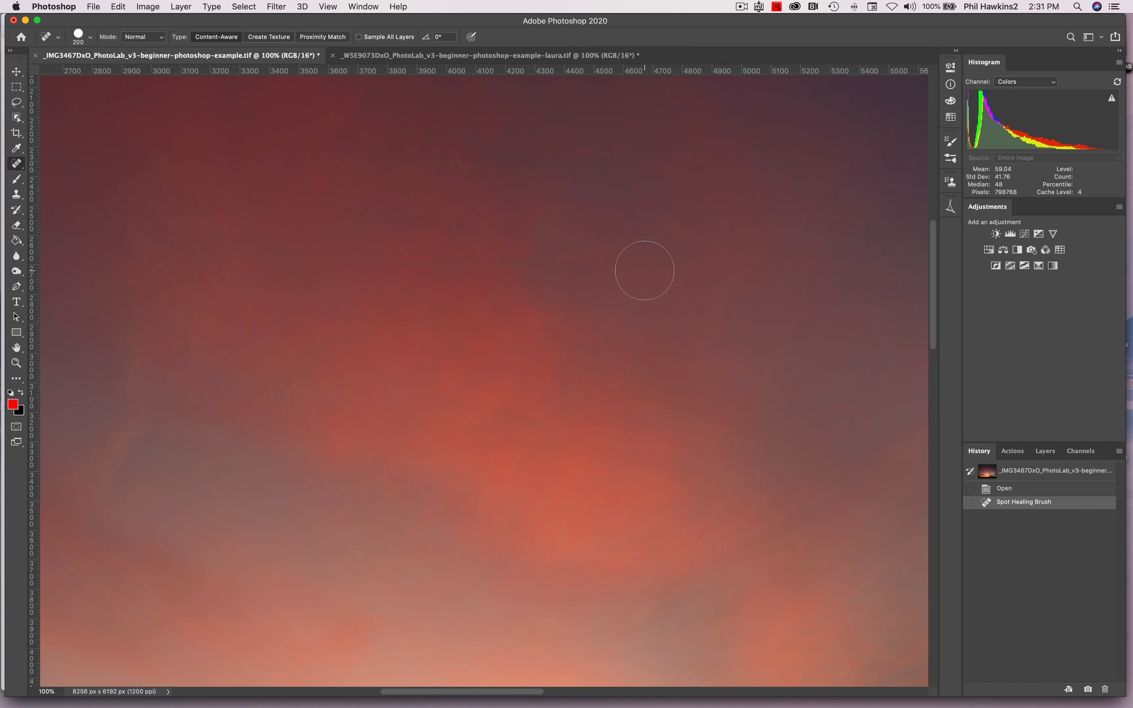
{"action": "left_click_drag", "start_coordinate": [728, 235], "coordinate": [382, 458]}
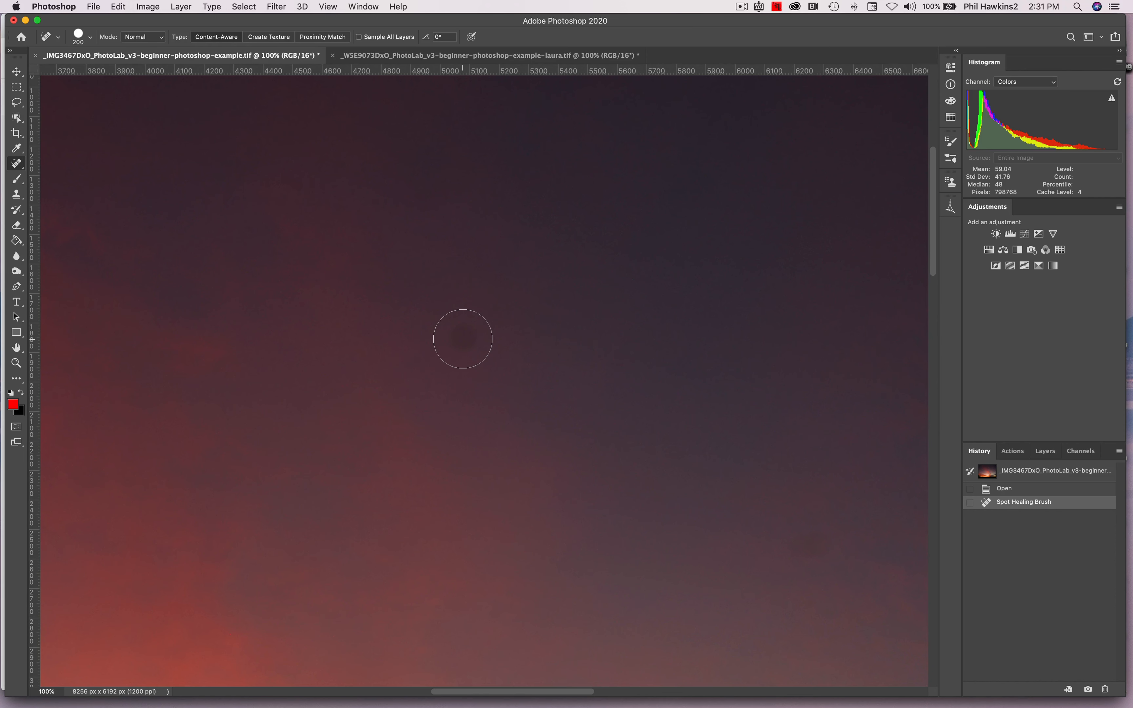
{"action": "key", "text": "bracketleft"}
{"action": "key", "text": "bracketleft"}
{"action": "left_click", "coordinate": [462, 338]}
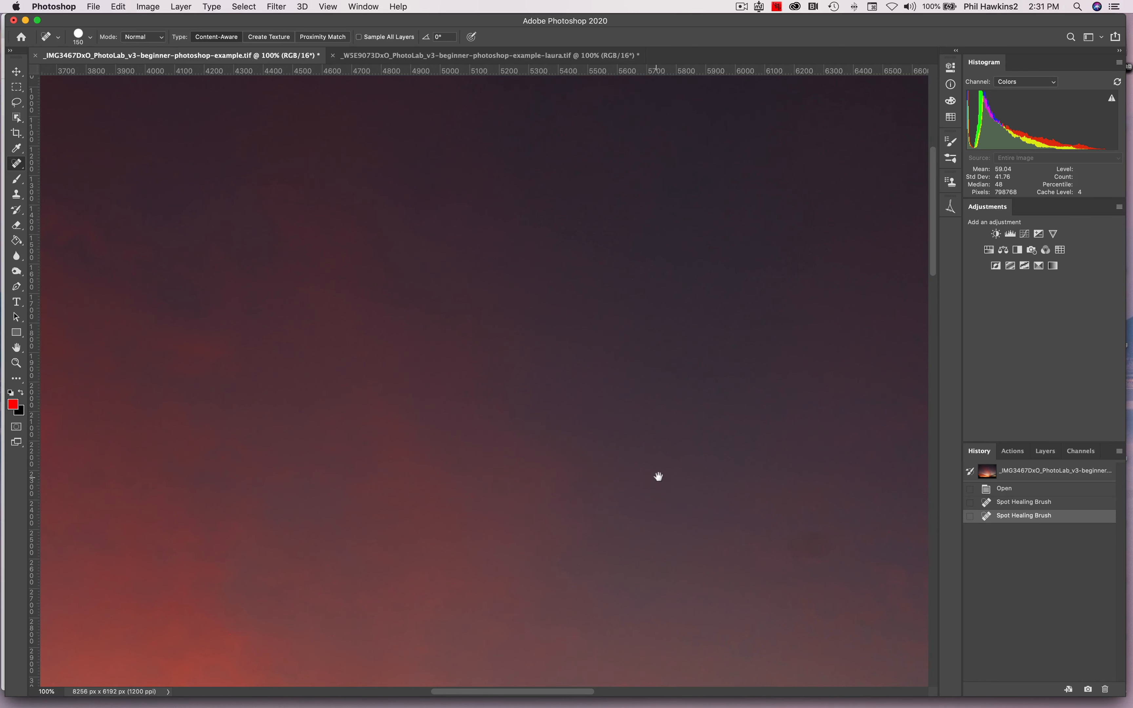
Heal two more dust spots with a 175 px brush, one in the right-hand sky and one near the photo's upper-right corner.
{"action": "mouse_move", "coordinate": [709, 504]}
{"action": "left_mouse_down"}
{"action": "mouse_move", "coordinate": [309, 311]}
{"action": "mouse_move", "coordinate": [387, 293]}
{"action": "left_mouse_up"}
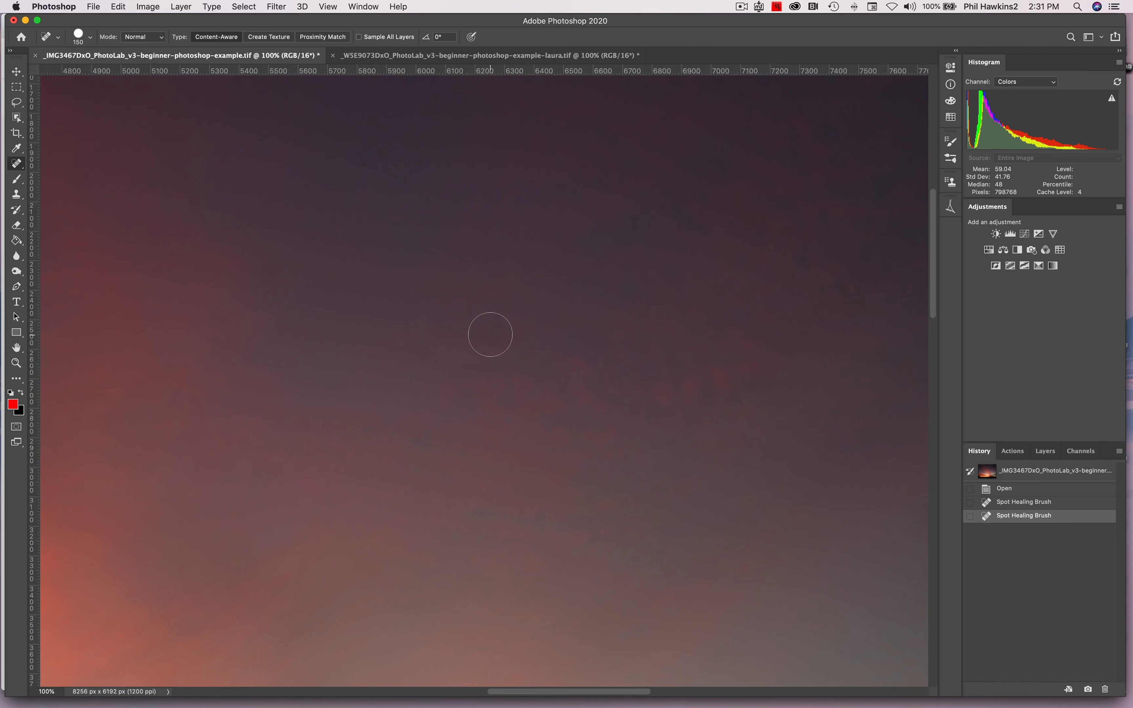
{"action": "key", "text": "bracketright"}
{"action": "left_click", "coordinate": [490, 335]}
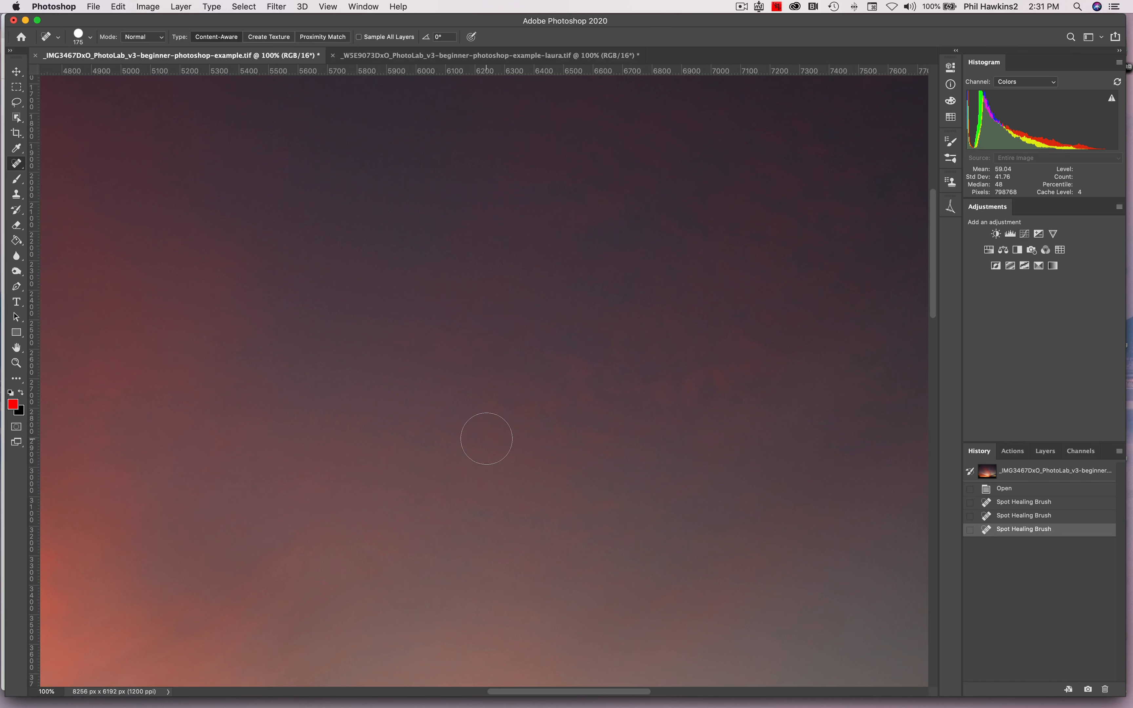
{"action": "left_click_drag", "start_coordinate": [696, 229], "coordinate": [301, 570]}
{"action": "left_click_drag", "start_coordinate": [453, 339], "coordinate": [470, 462]}
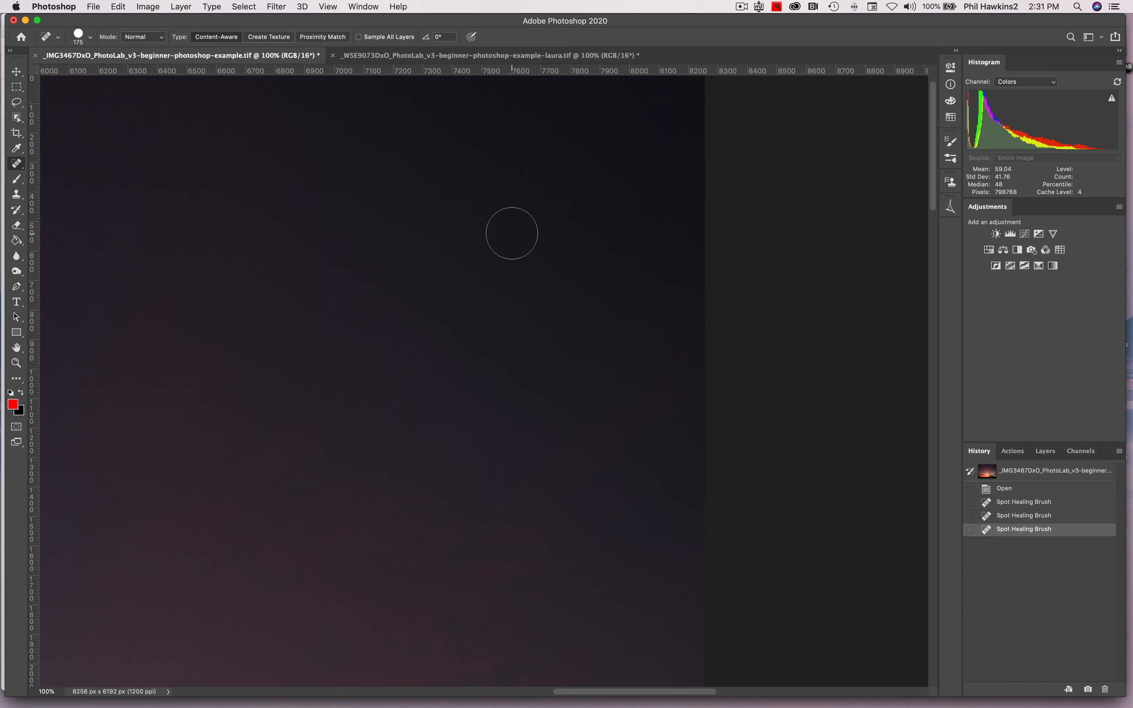
{"action": "left_click_drag", "start_coordinate": [511, 233], "coordinate": [512, 222]}
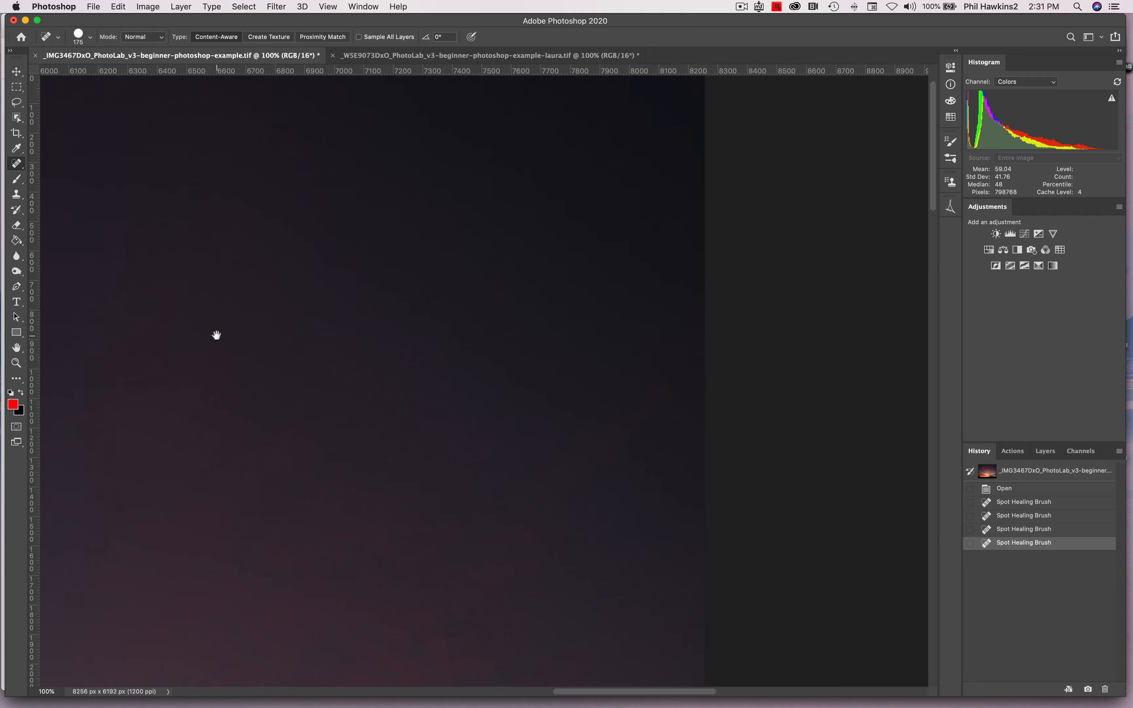
Examine the rest of the sunset photo at 100% for remaining dust spots, from the sky's upper edge to the horizon.
{"action": "left_click_drag", "start_coordinate": [217, 337], "coordinate": [555, 398]}
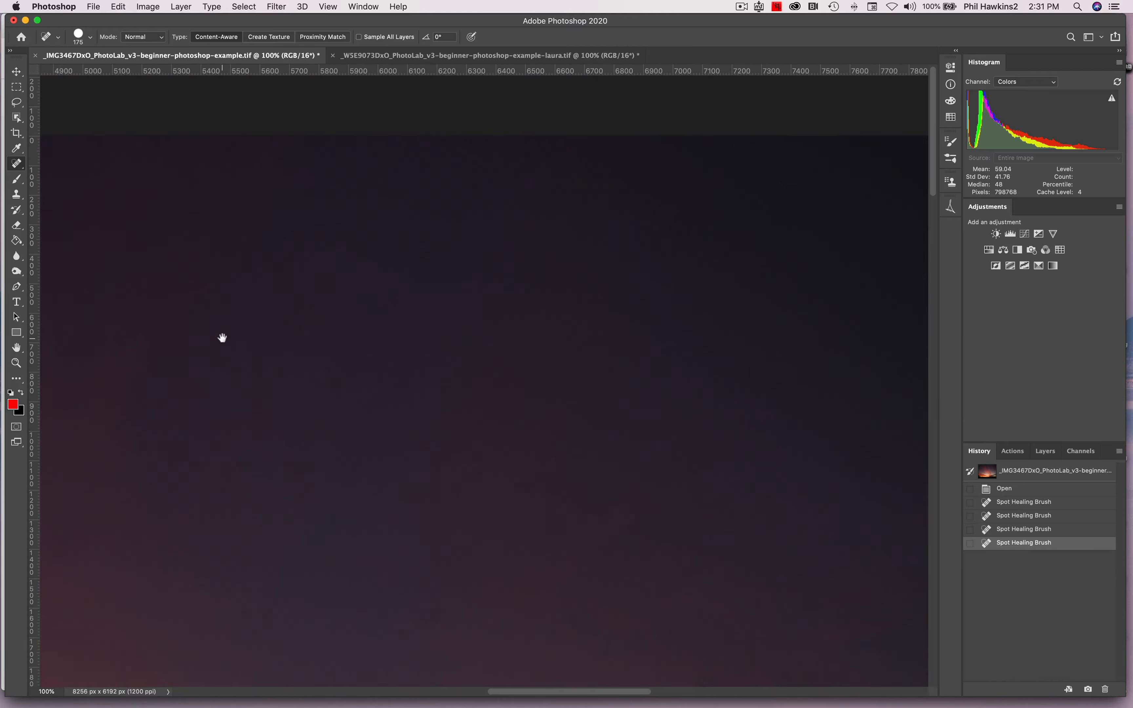
{"action": "left_click_drag", "start_coordinate": [222, 338], "coordinate": [751, 321]}
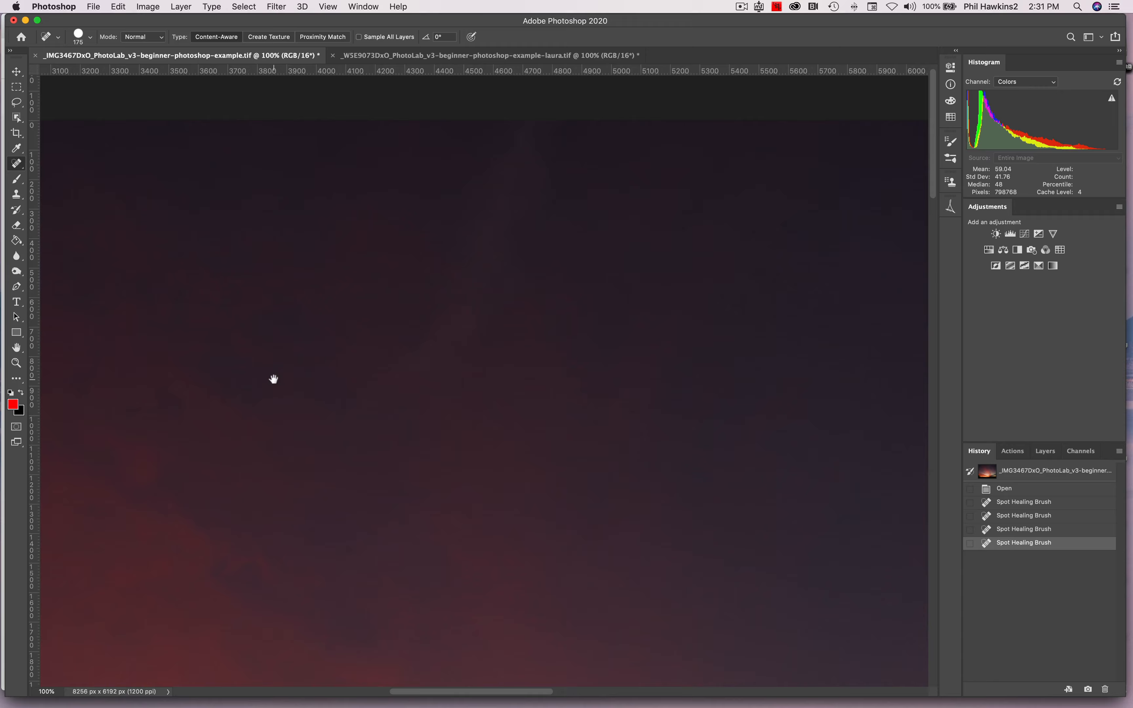
{"action": "left_click_drag", "start_coordinate": [273, 379], "coordinate": [501, 382]}
{"action": "left_click_drag", "start_coordinate": [293, 354], "coordinate": [470, 358]}
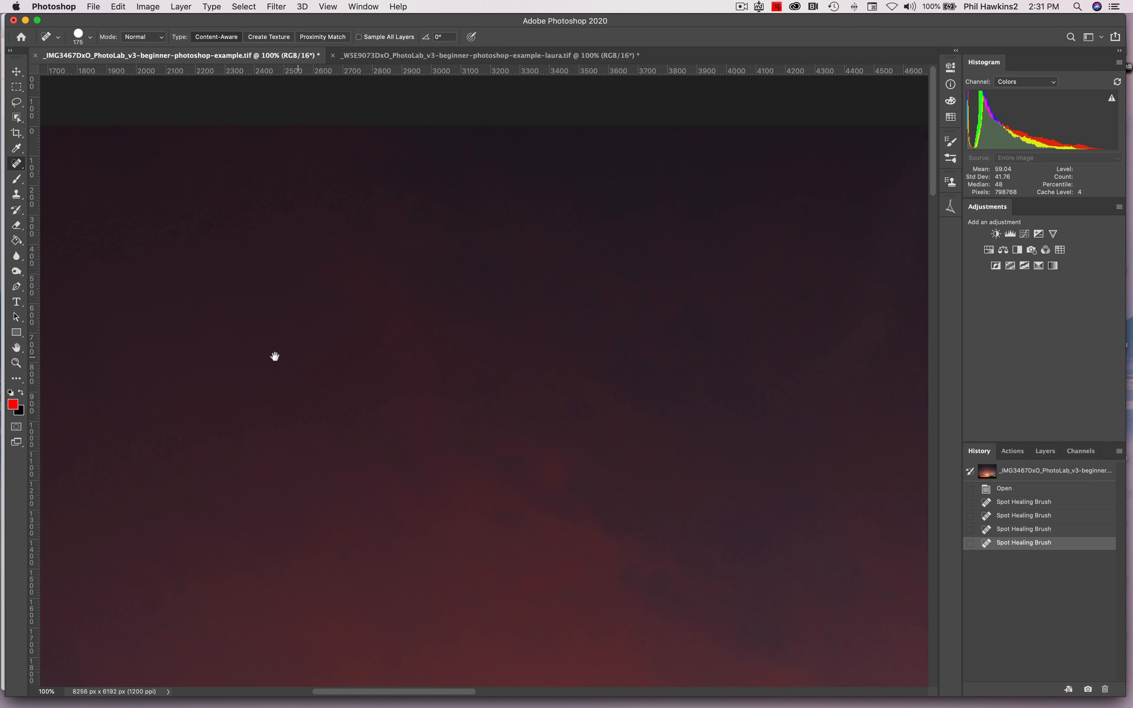
{"action": "left_click_drag", "start_coordinate": [225, 356], "coordinate": [541, 347]}
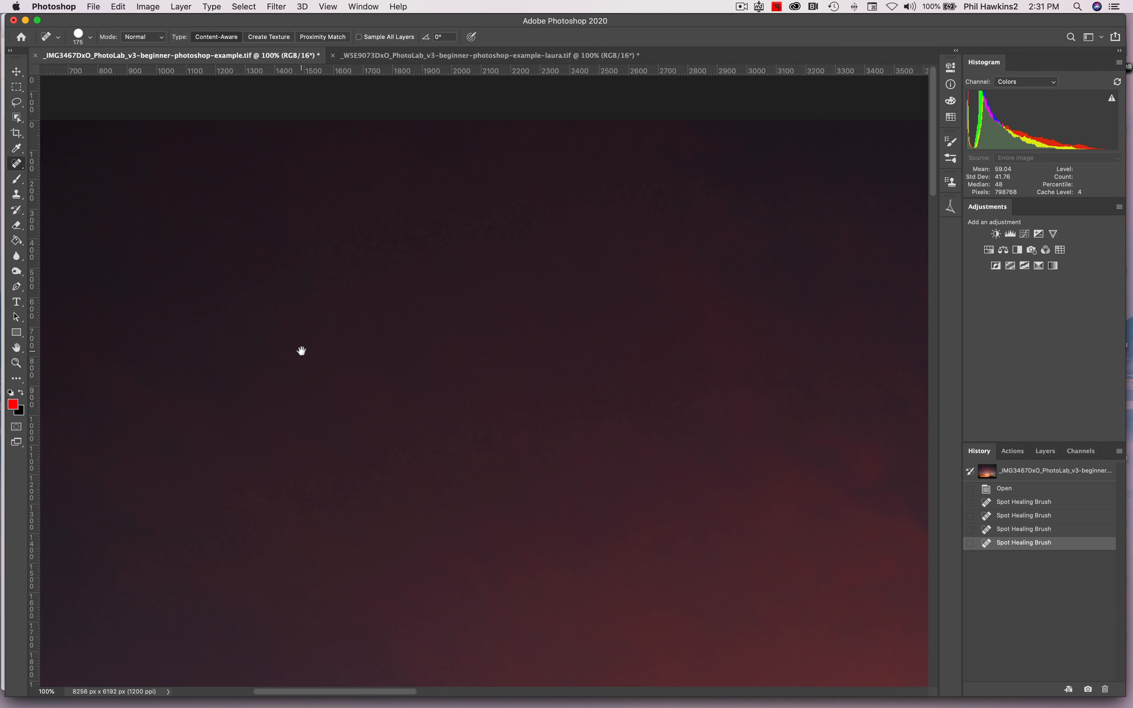
{"action": "left_click_drag", "start_coordinate": [301, 352], "coordinate": [615, 342]}
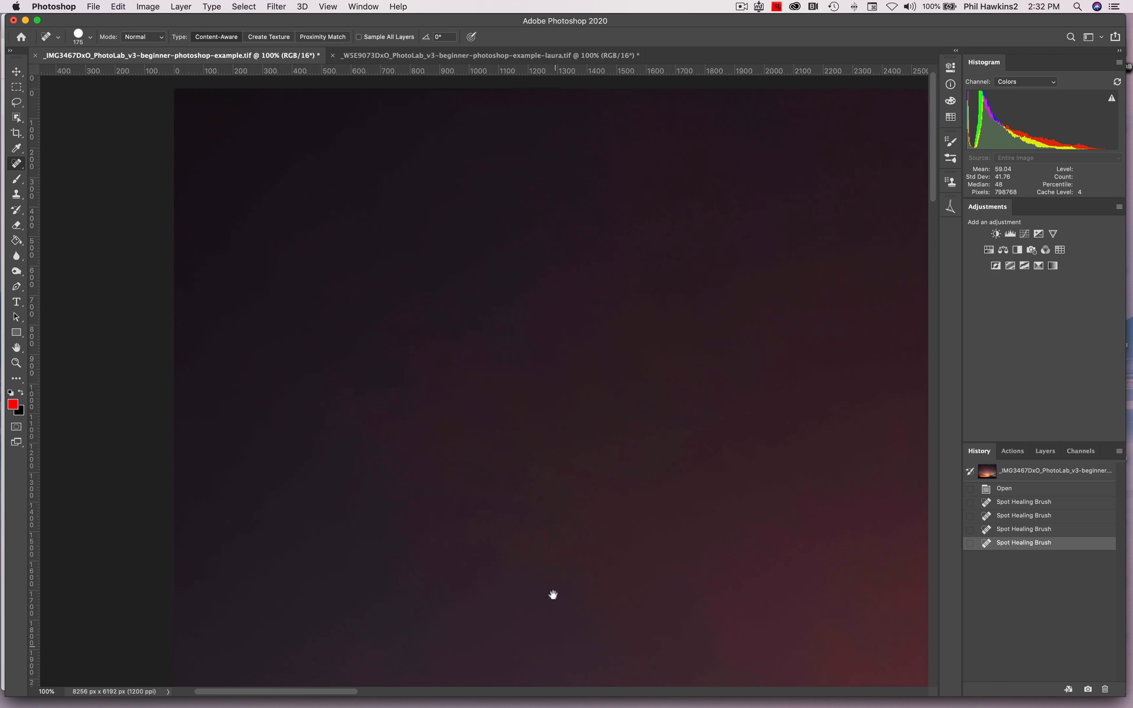
{"action": "left_click_drag", "start_coordinate": [552, 595], "coordinate": [506, 126]}
{"action": "left_click_drag", "start_coordinate": [712, 292], "coordinate": [321, 291]}
{"action": "left_click_drag", "start_coordinate": [789, 336], "coordinate": [227, 336]}
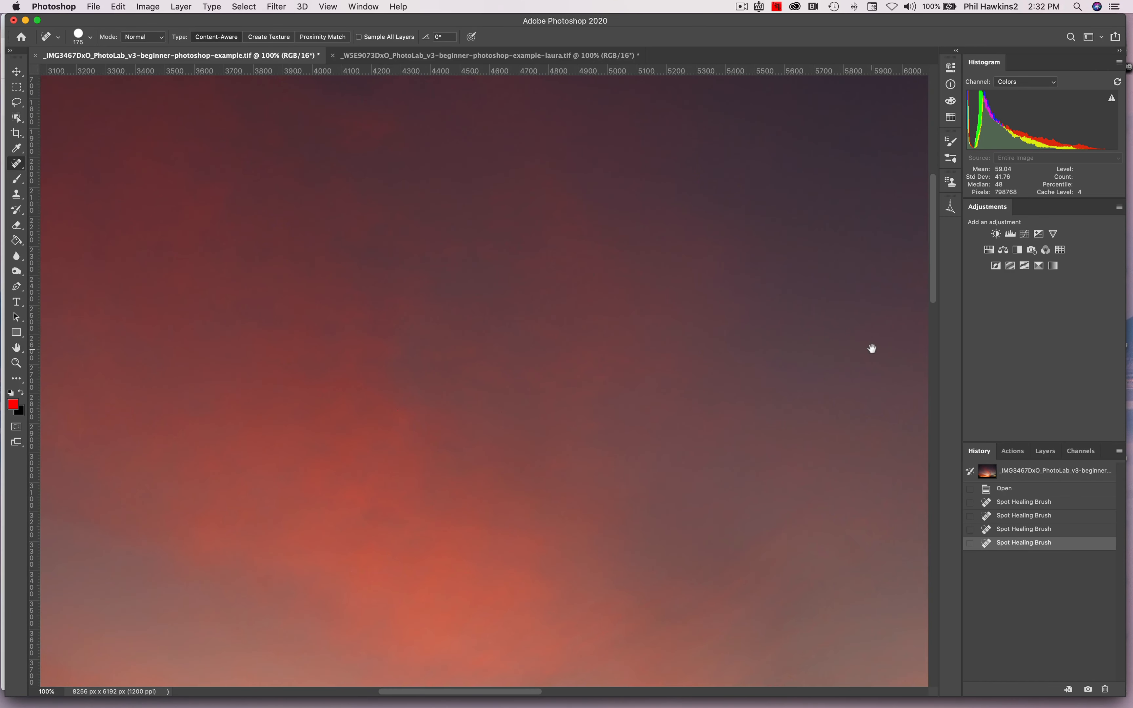
{"action": "left_click_drag", "start_coordinate": [867, 357], "coordinate": [227, 349]}
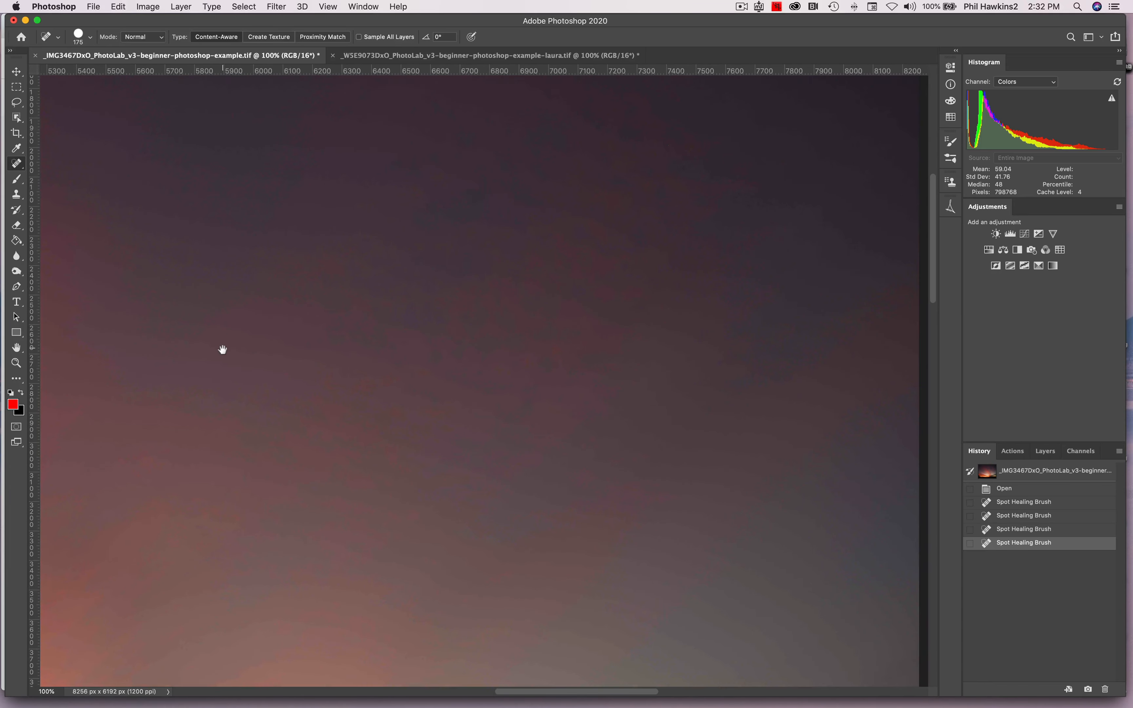
{"action": "mouse_move", "coordinate": [855, 384]}
{"action": "left_mouse_down"}
{"action": "mouse_move", "coordinate": [678, 382]}
{"action": "mouse_move", "coordinate": [659, 366]}
{"action": "mouse_move", "coordinate": [777, 230]}
{"action": "left_mouse_up"}
{"action": "left_click_drag", "start_coordinate": [742, 496], "coordinate": [790, 250]}
{"action": "left_click_drag", "start_coordinate": [107, 410], "coordinate": [721, 385]}
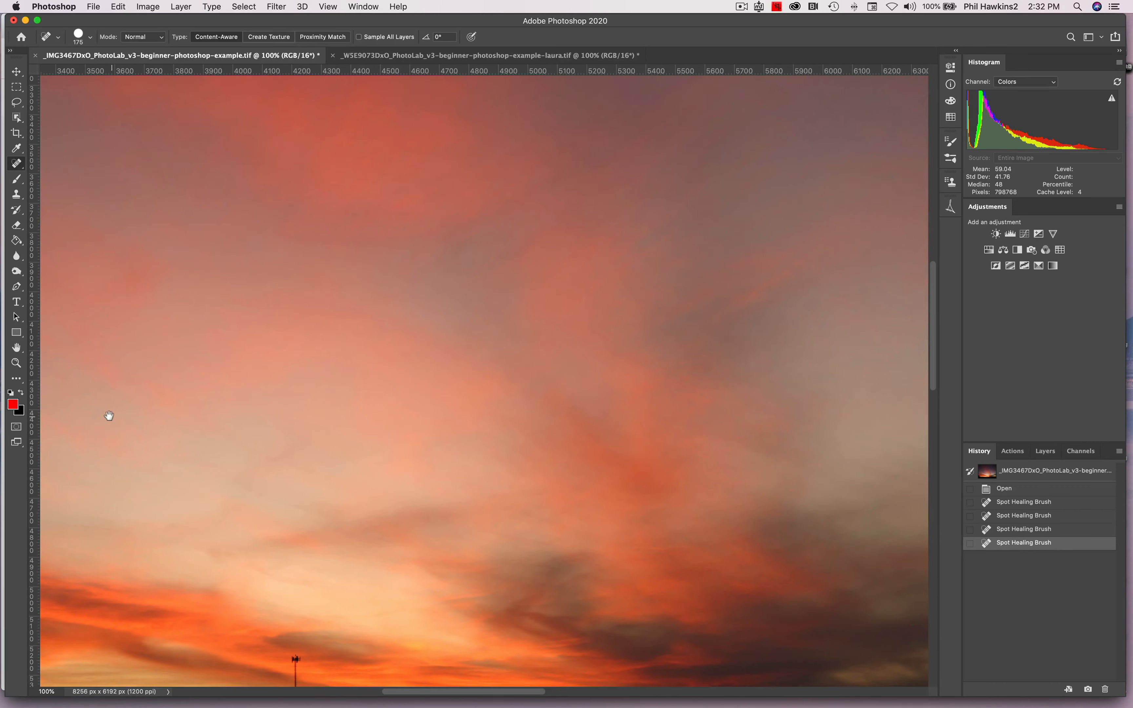
{"action": "left_click_drag", "start_coordinate": [108, 415], "coordinate": [772, 420]}
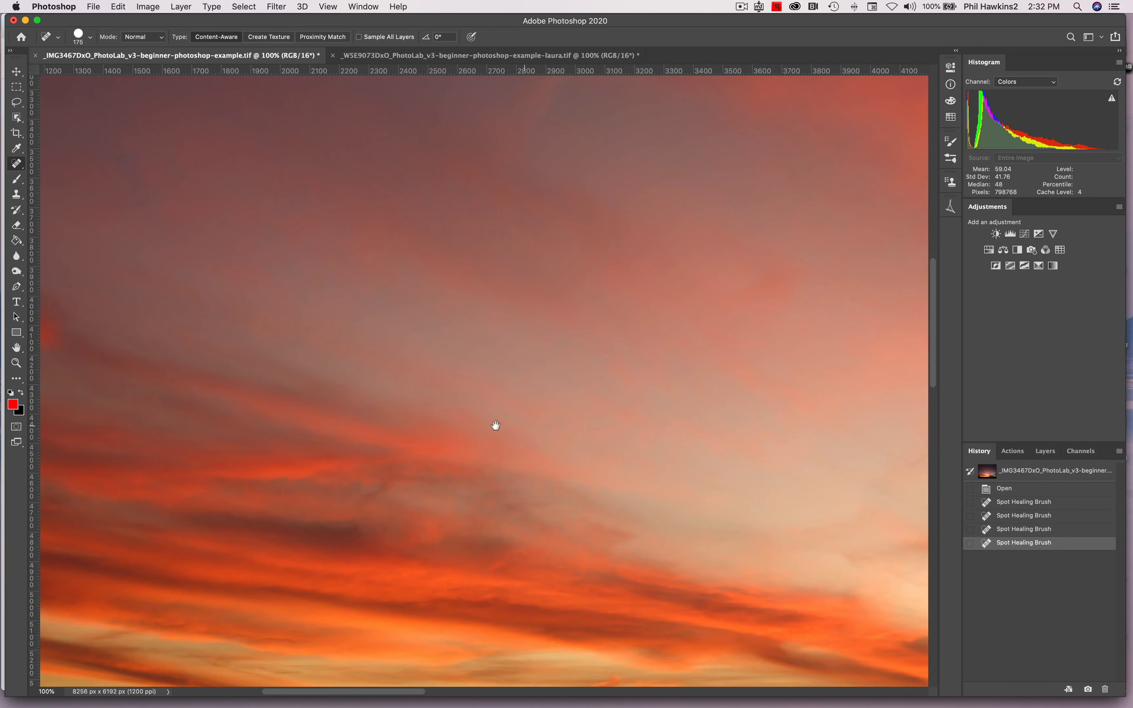
{"action": "left_click_drag", "start_coordinate": [87, 437], "coordinate": [319, 190]}
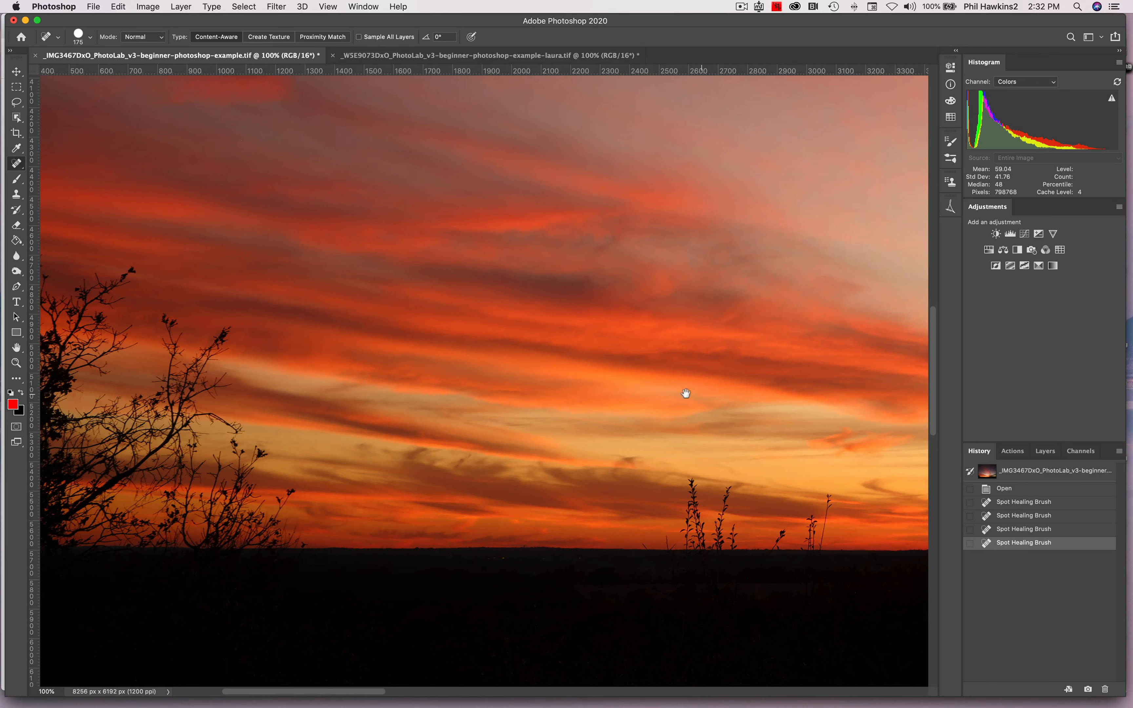
Paint out the radio tower on the horizon from top to base with a 70 px Spot Healing Brush.
{"action": "left_click_drag", "start_coordinate": [685, 392], "coordinate": [76, 338]}
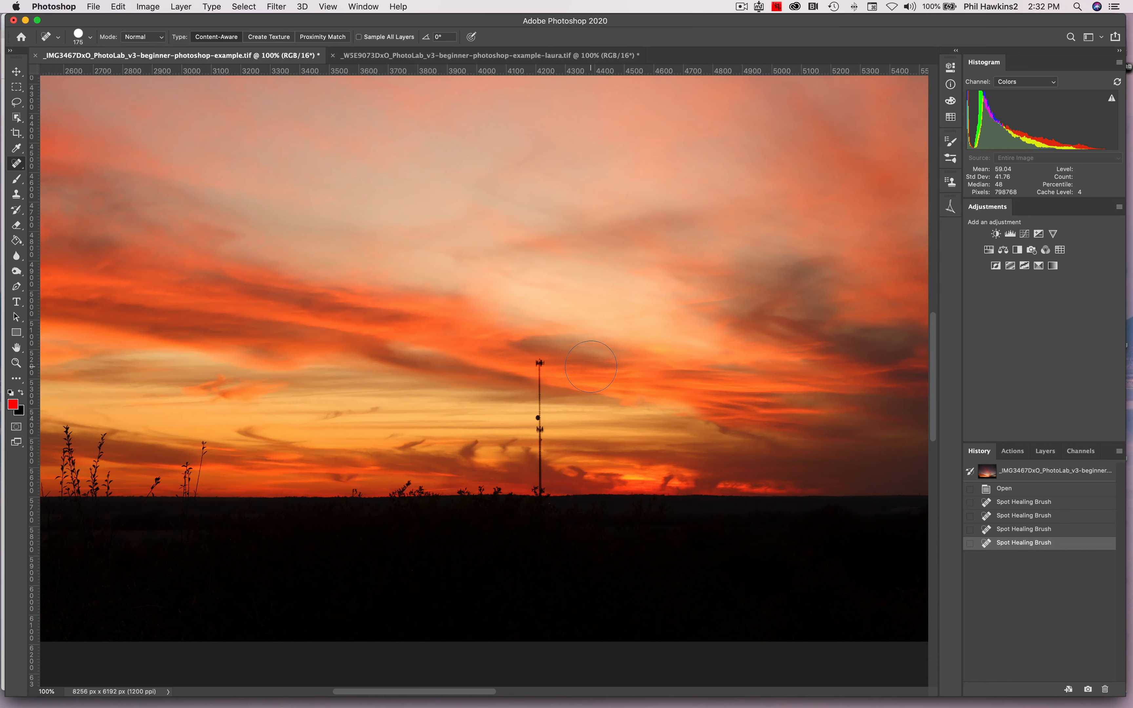
{"action": "key", "text": "bracketleft"}
{"action": "key", "text": "bracketleft"}
{"action": "key", "text": "bracketleft"}
{"action": "left_click_drag", "start_coordinate": [540, 362], "coordinate": [543, 485]}
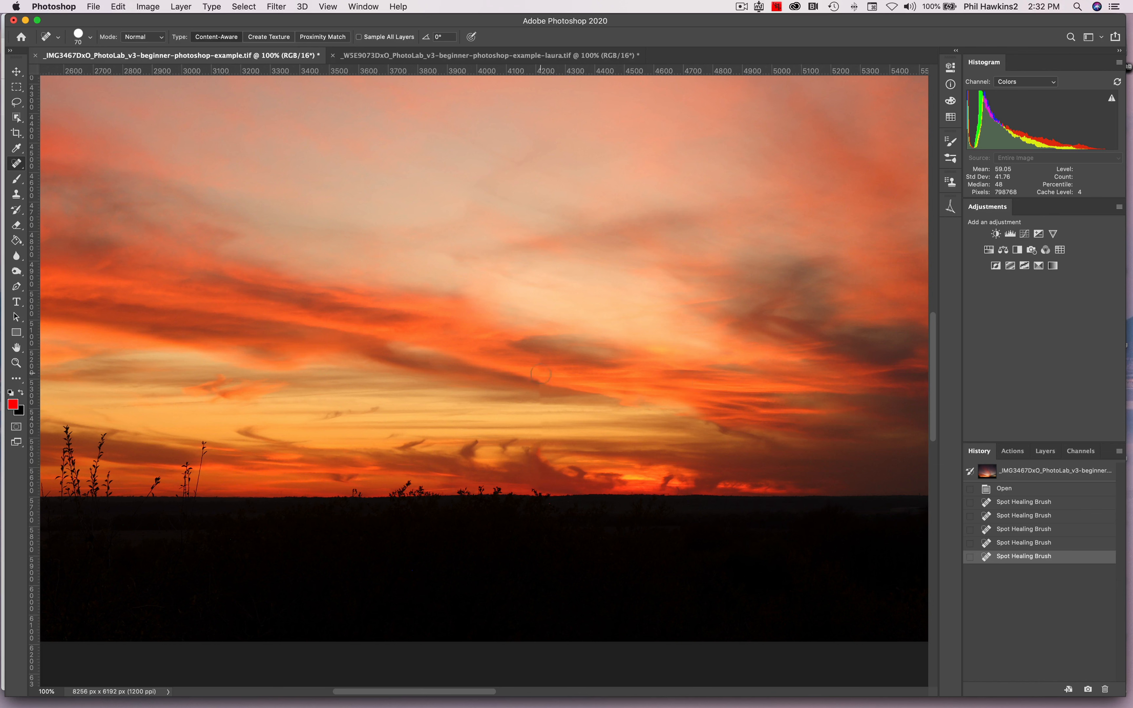
Heal the leftover cloud-edge artifacts where the tower's upper part stood, and fit the whole sunset photo in view.
{"action": "left_click", "coordinate": [543, 353]}
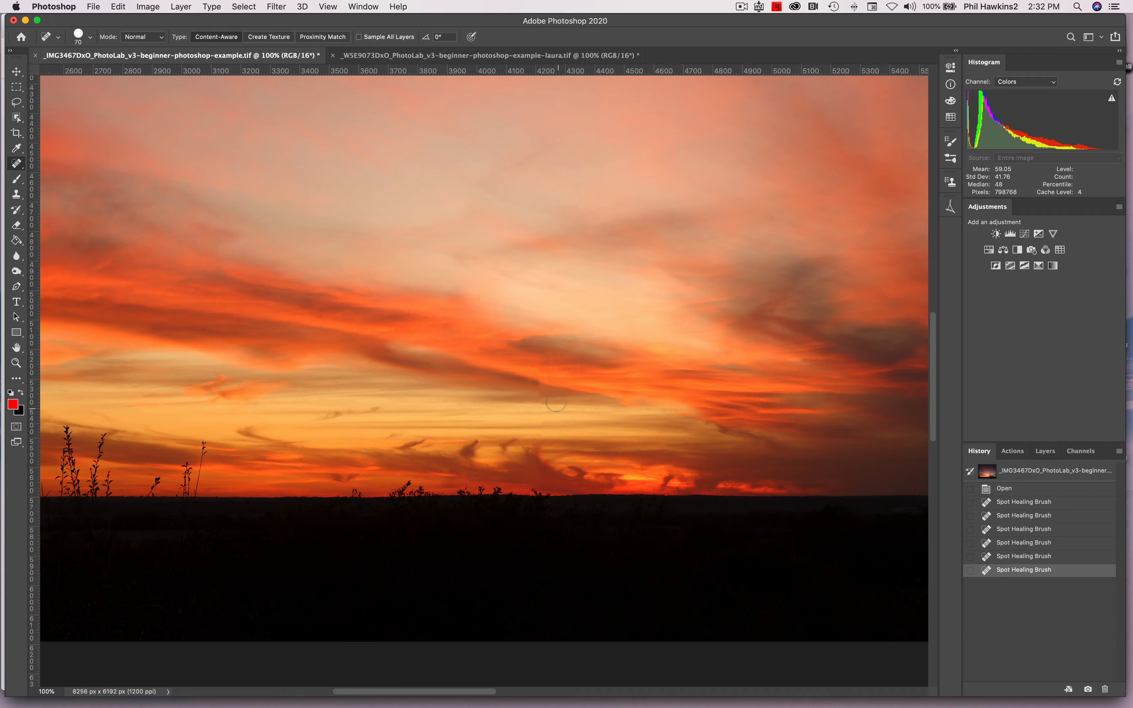
{"action": "left_click", "coordinate": [540, 362]}
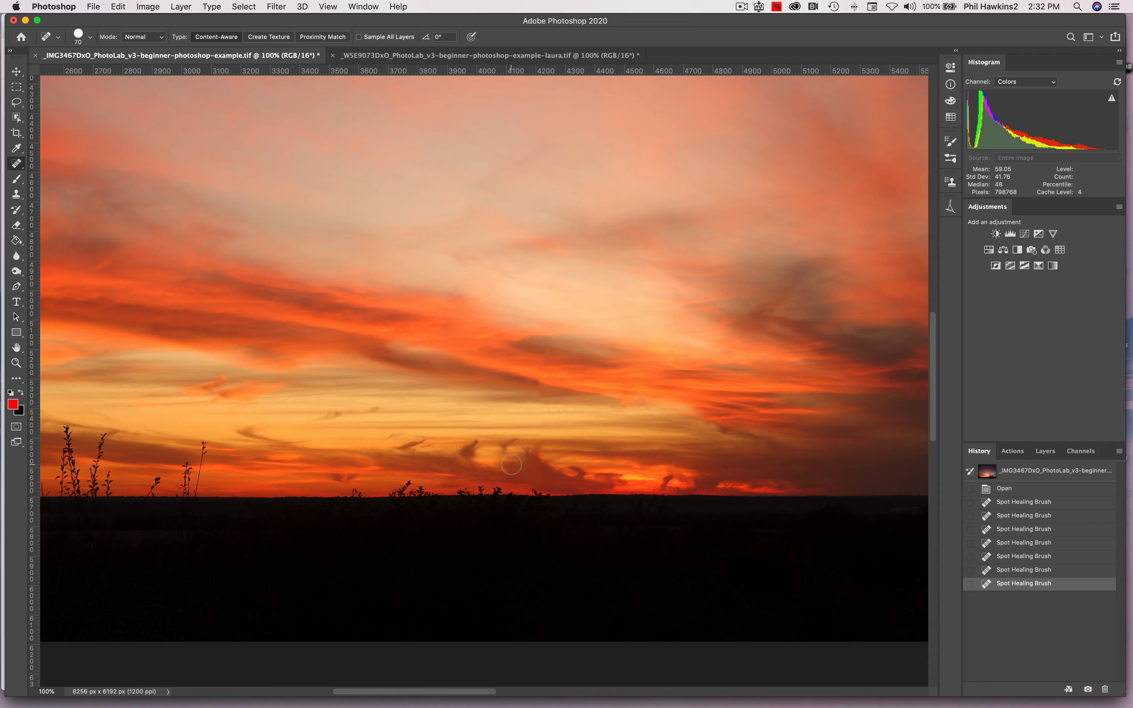
{"action": "left_click", "coordinate": [537, 384]}
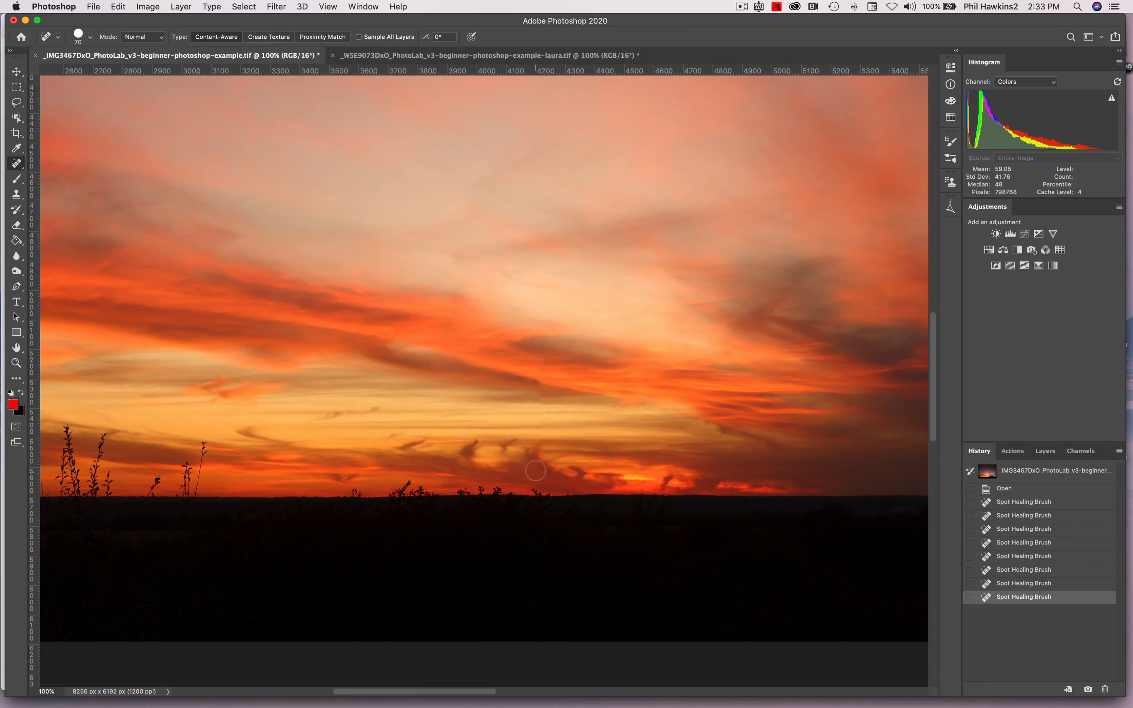
{"action": "left_click", "coordinate": [540, 393]}
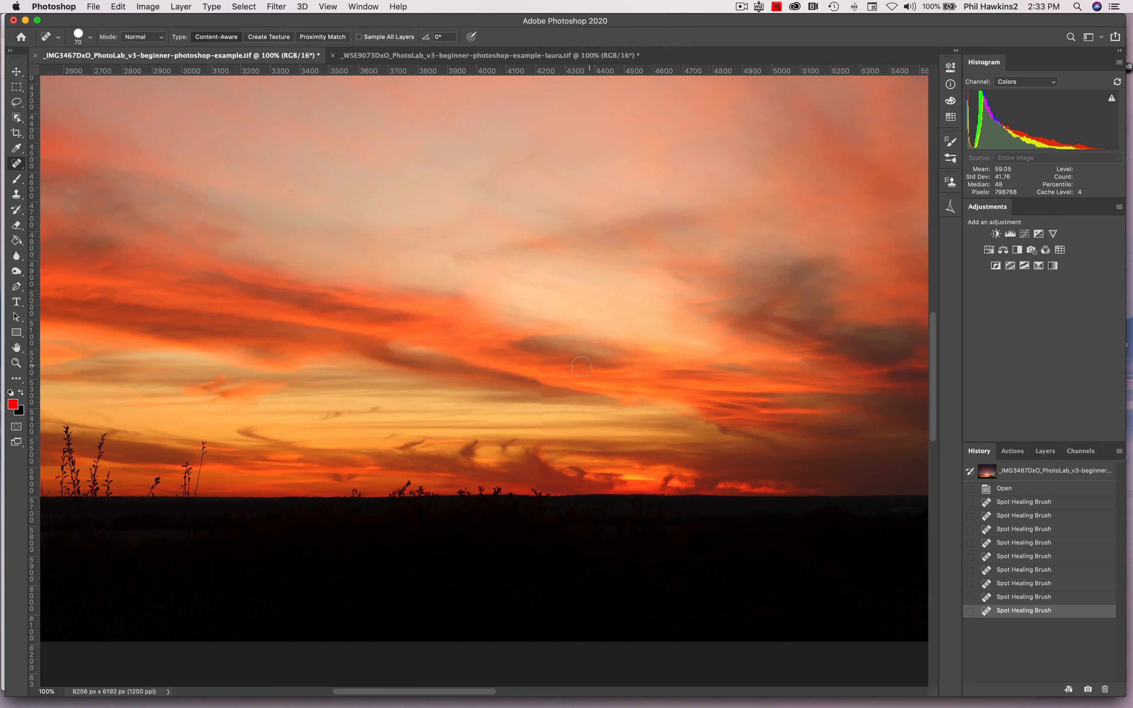
{"action": "left_click", "coordinate": [539, 380]}
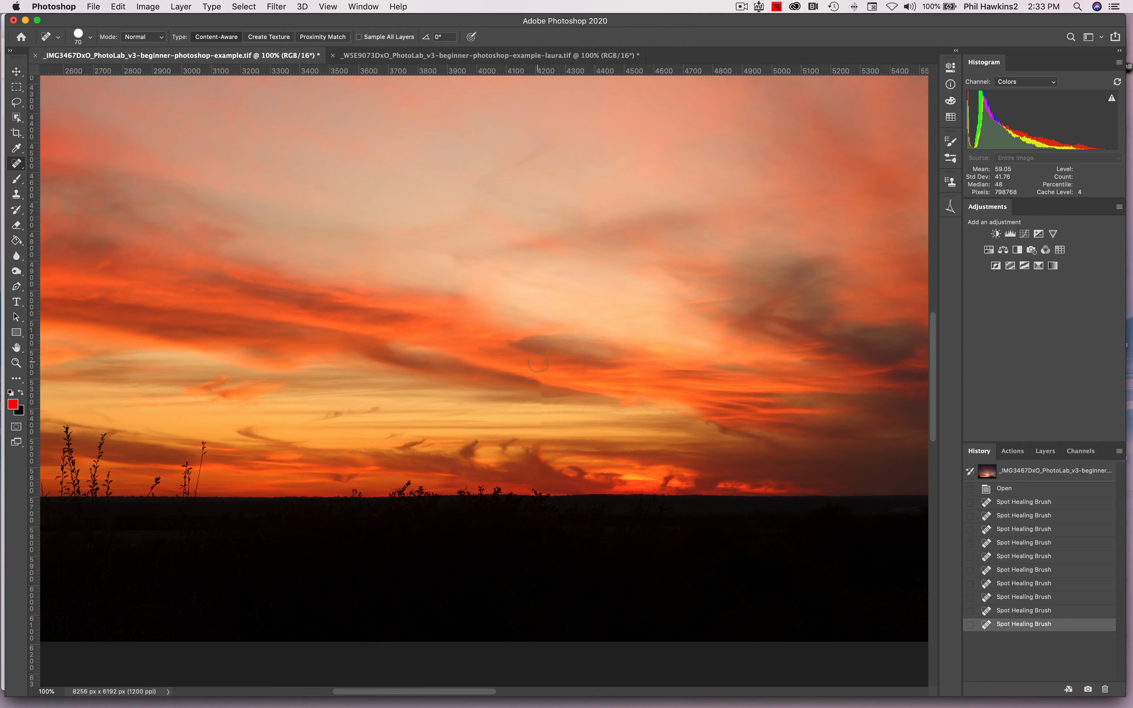
{"action": "left_click", "coordinate": [536, 361]}
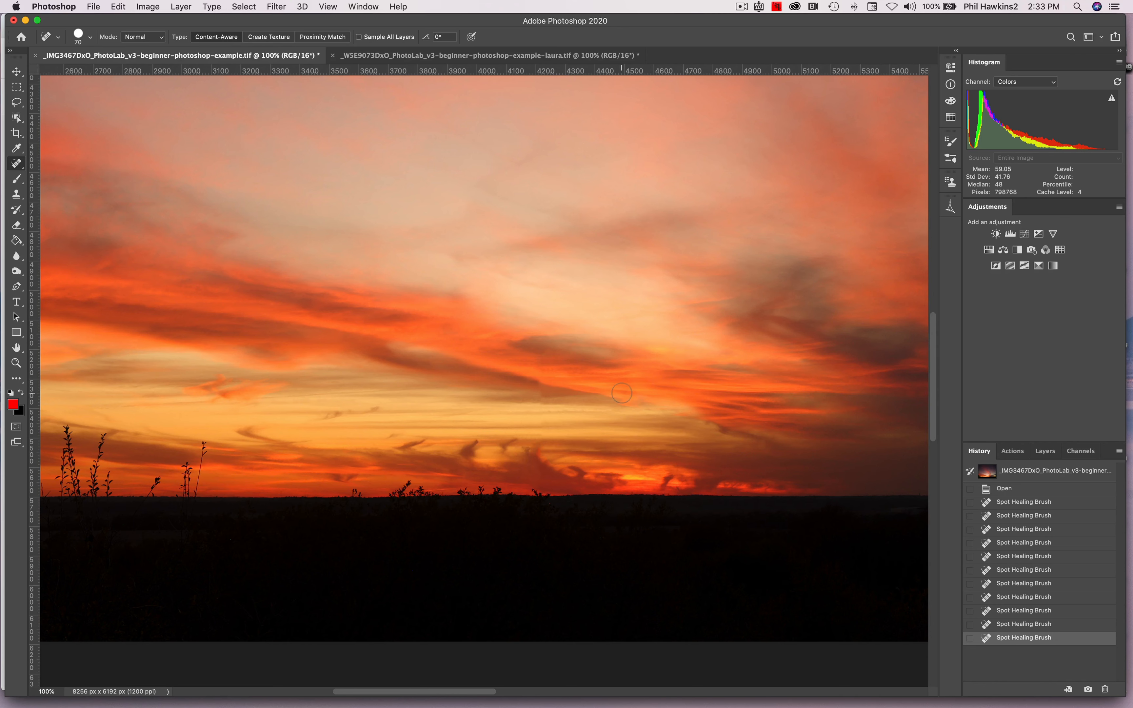
{"action": "left_click", "coordinate": [542, 391]}
{"action": "left_click", "coordinate": [538, 382]}
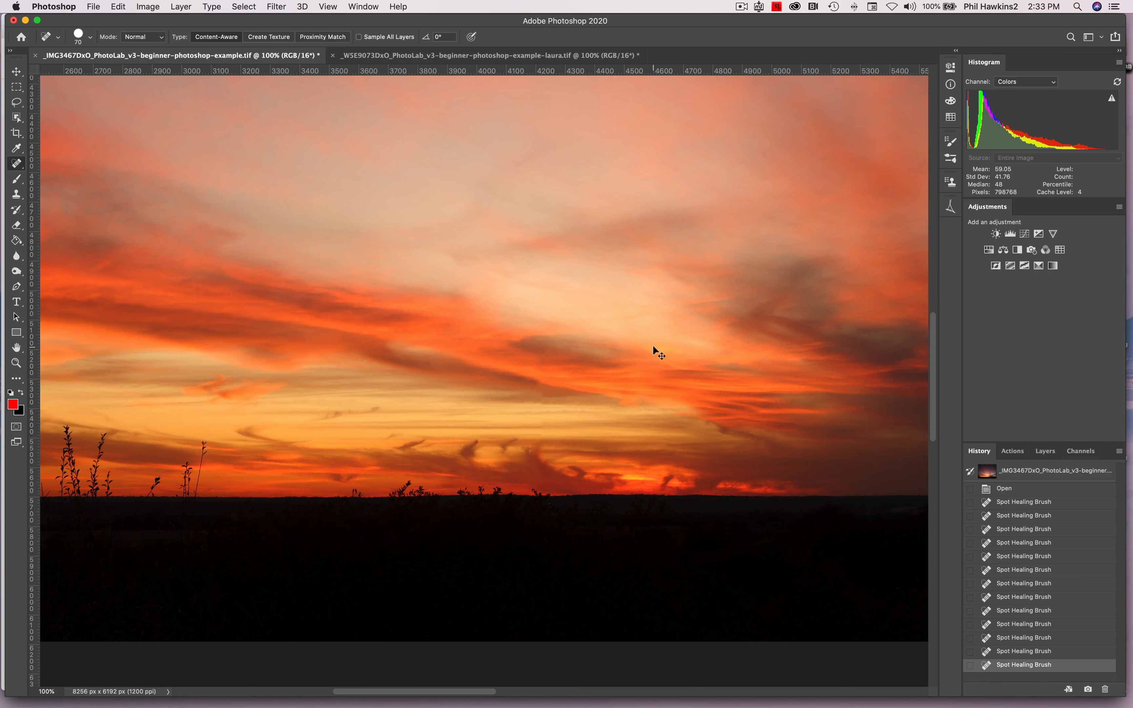
{"action": "key", "text": "super+0"}
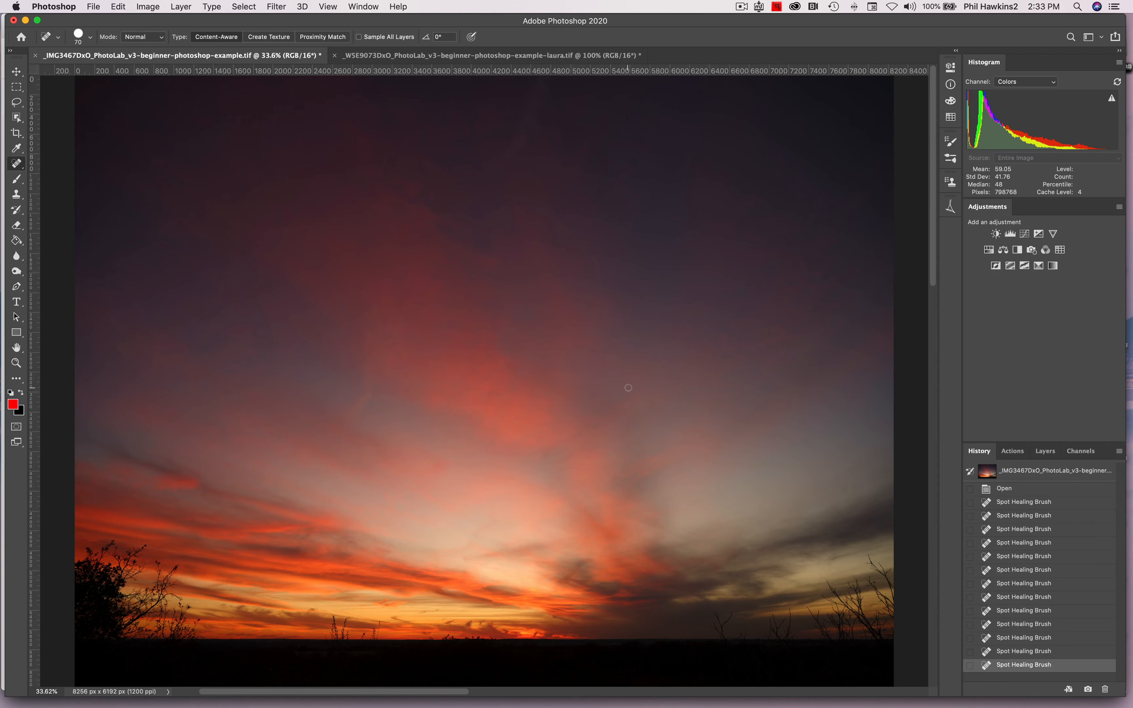
Switch to the woman's portrait and heal the moles on her chin and above her mouth with a 50 px Spot Healing Brush.
{"action": "left_click", "coordinate": [552, 56]}
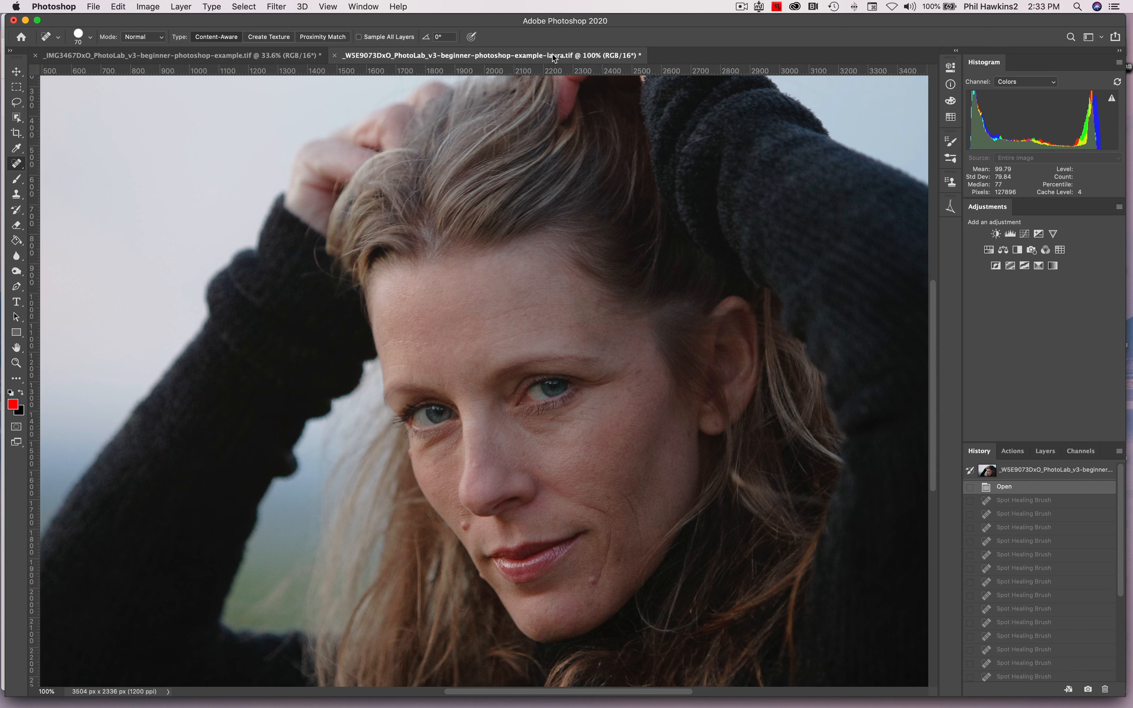
{"action": "left_click_drag", "start_coordinate": [630, 508], "coordinate": [635, 329]}
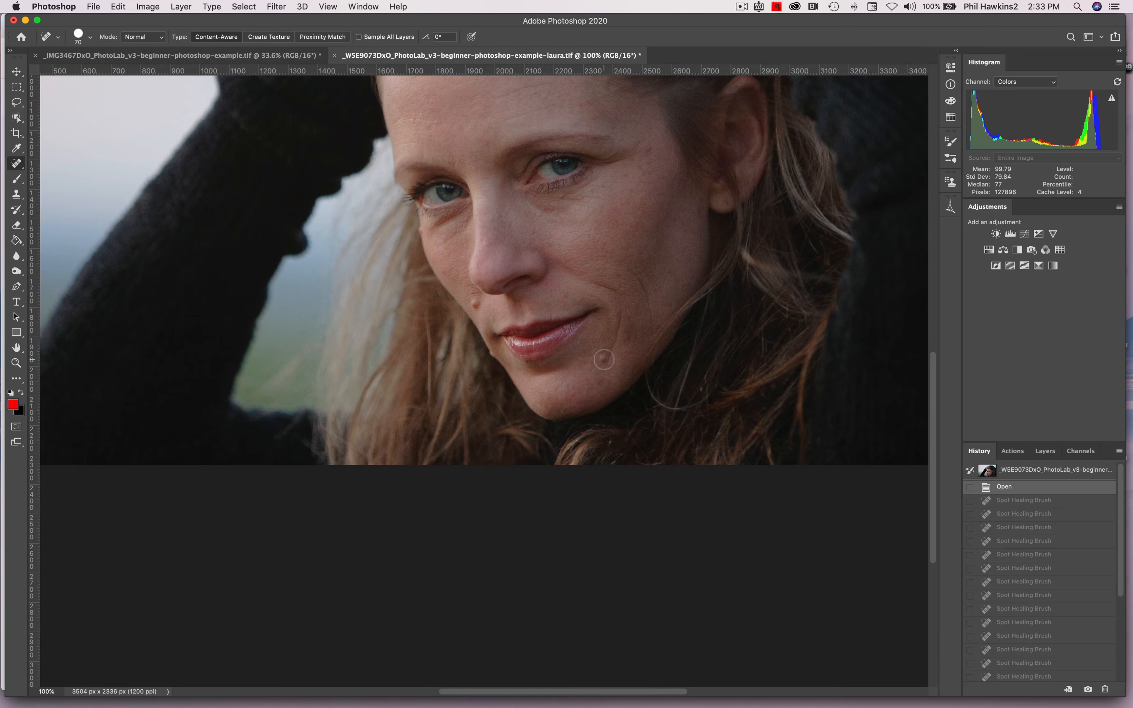
{"action": "left_click", "coordinate": [604, 360]}
{"action": "key", "text": "bracketleft"}
{"action": "key", "text": "bracketleft"}
{"action": "left_click", "coordinate": [603, 360]}
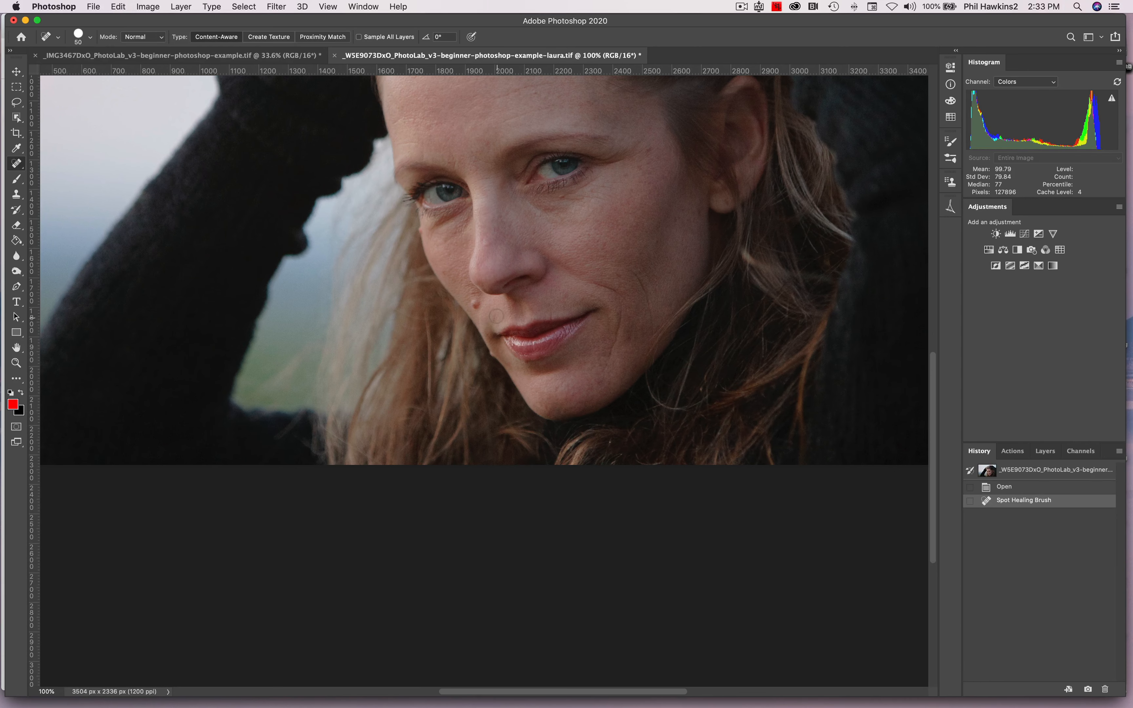
{"action": "left_click", "coordinate": [477, 304]}
{"action": "left_click", "coordinate": [476, 303]}
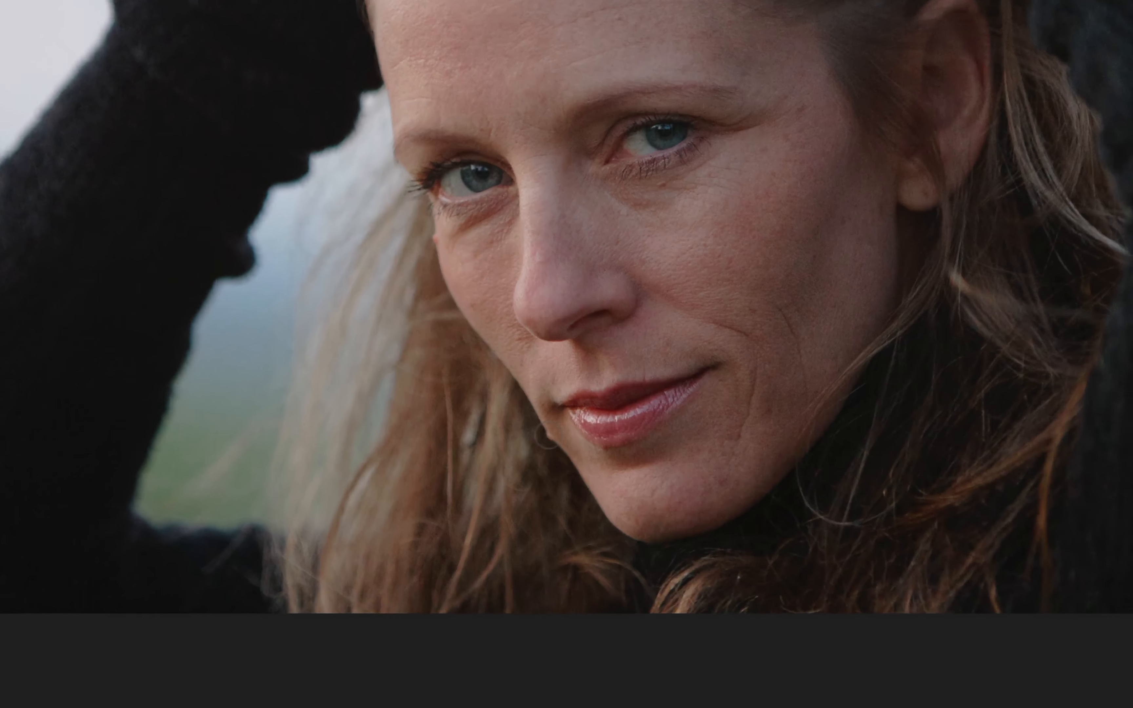
Heal the small bump on the face's edge beside the mouth corner and reduce the brush size for finer retouching there.
{"action": "left_click", "coordinate": [547, 430]}
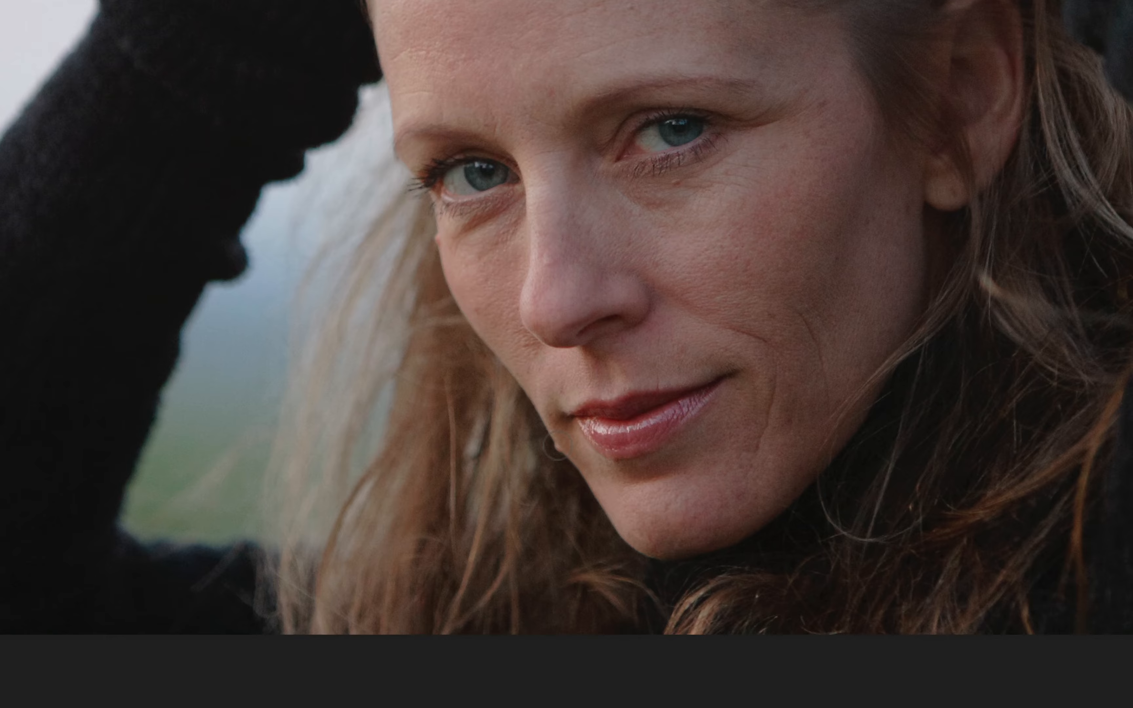
{"action": "left_click", "coordinate": [558, 444]}
{"action": "key", "text": "bracketleft"}
{"action": "key", "text": "bracketleft"}
{"action": "scroll", "coordinate": [559, 438], "scroll_direction": "up", "scroll_amount": 3}
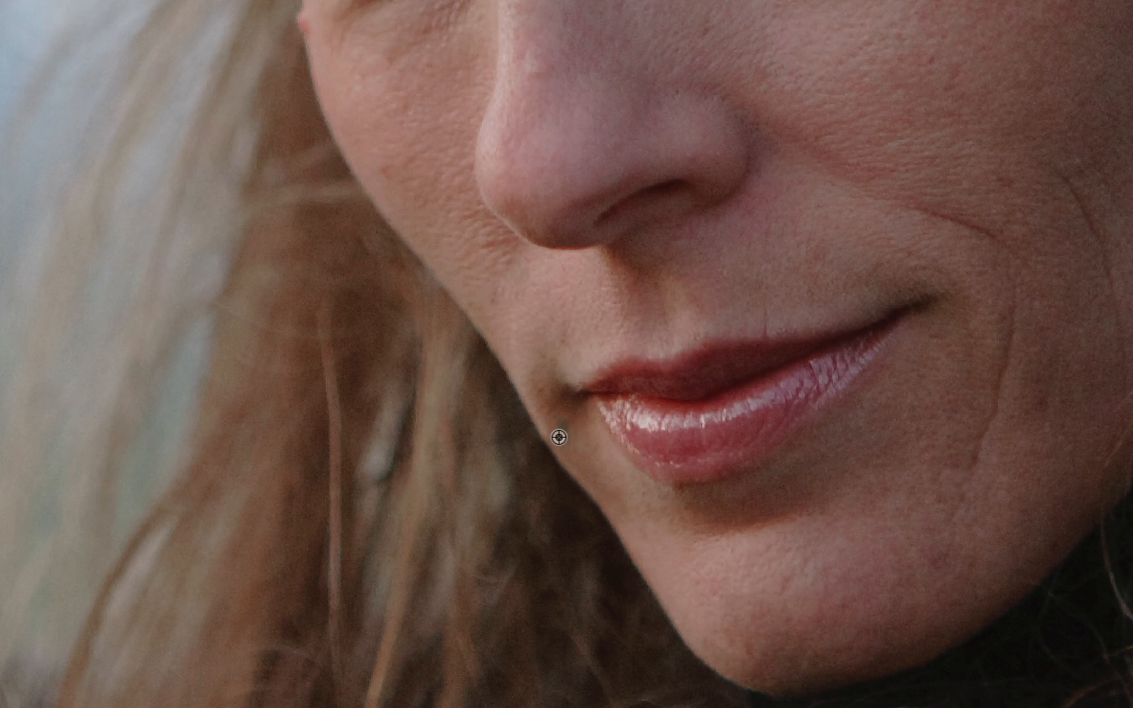